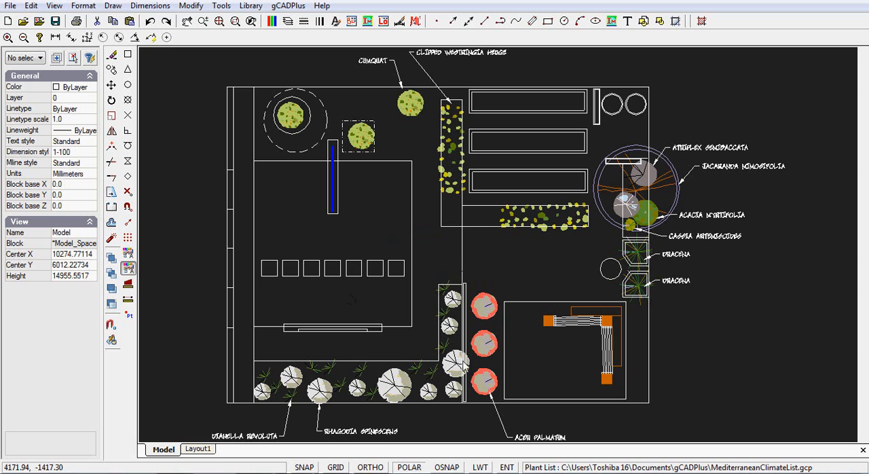
Examine the garden plan's plant symbols and the leader labels naming them.
scroll(485, 358, "up", 3)
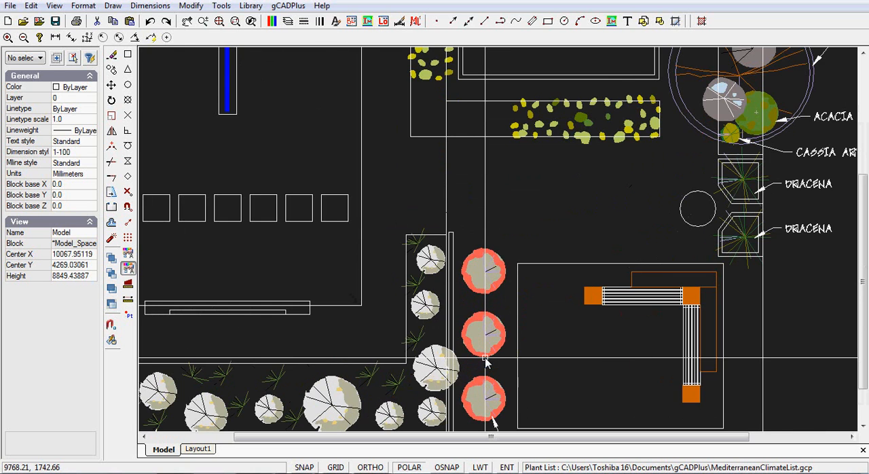
middle_click_drag(486, 359, 469, 229)
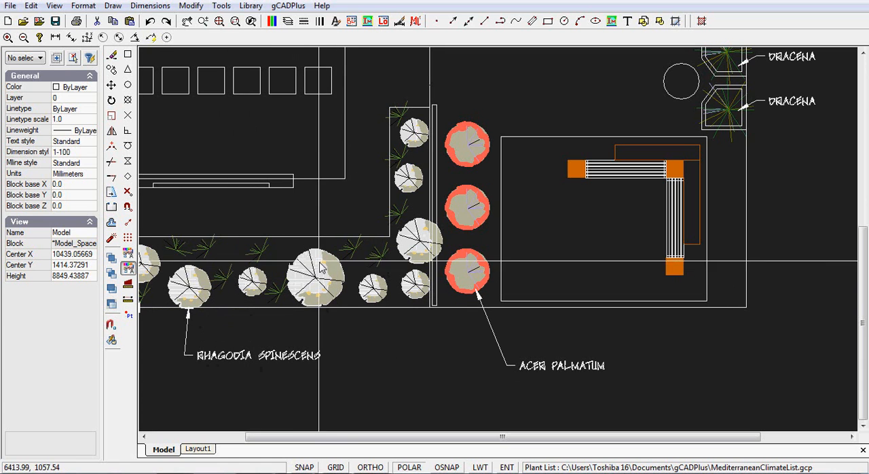
mouse_move(818, 145)
middle_mouse_down()
mouse_move(753, 120)
mouse_move(733, 237)
mouse_move(664, 205)
middle_mouse_up()
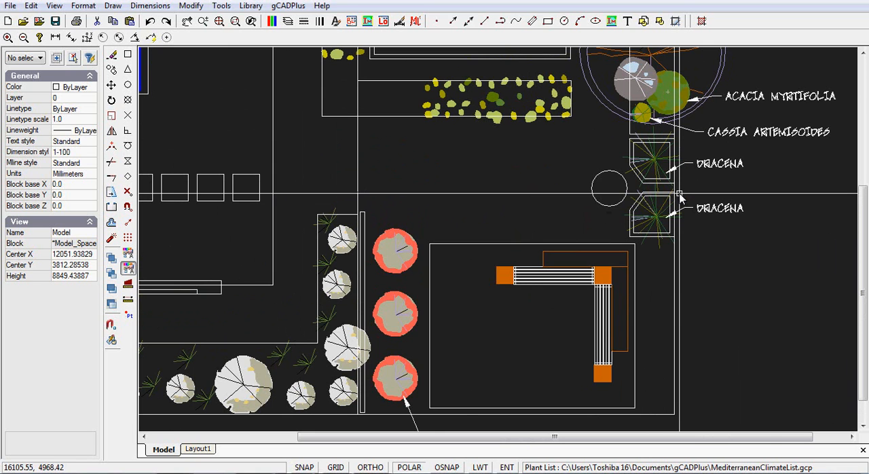
scroll(513, 174, "down", 3)
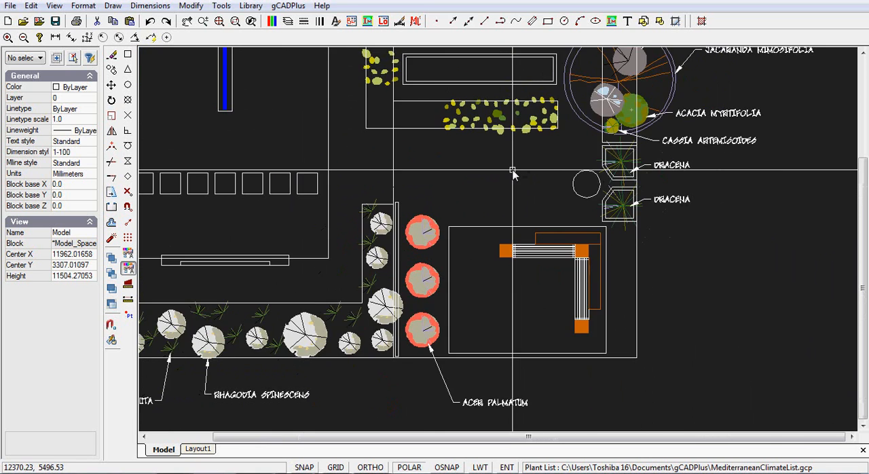
mouse_move(406, 139)
middle_mouse_down()
mouse_move(471, 167)
mouse_move(443, 193)
middle_mouse_up()
scroll(471, 167, "down", 1)
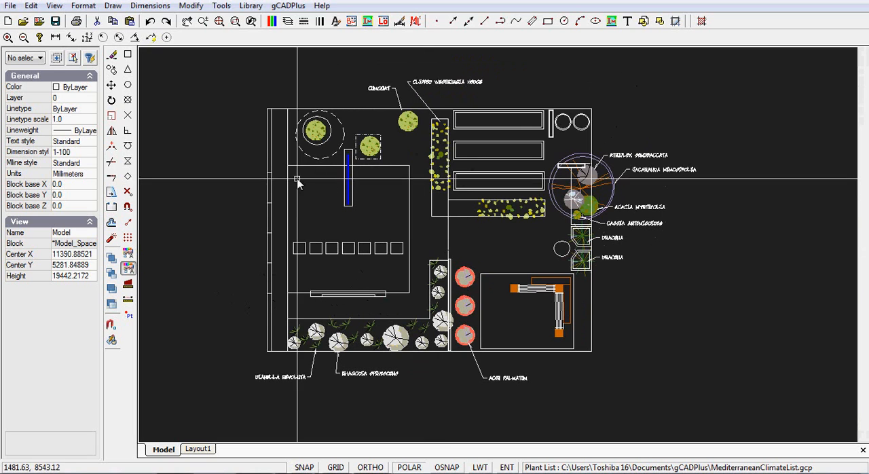
left_click(150, 6)
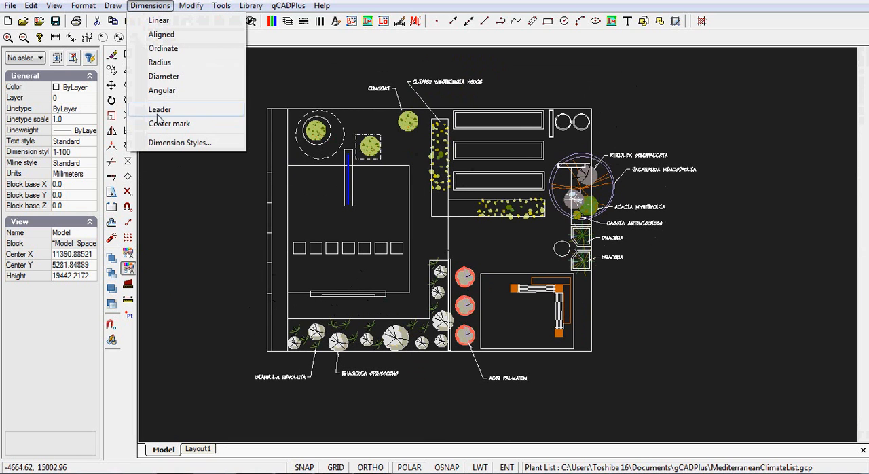
left_click(562, 75)
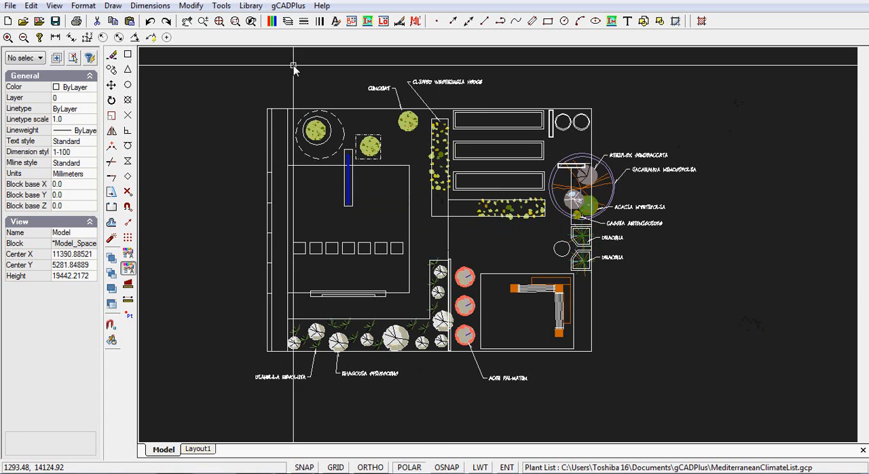
Open the plant list for editing and review its botanical names, common names and plant types.
left_click(290, 8)
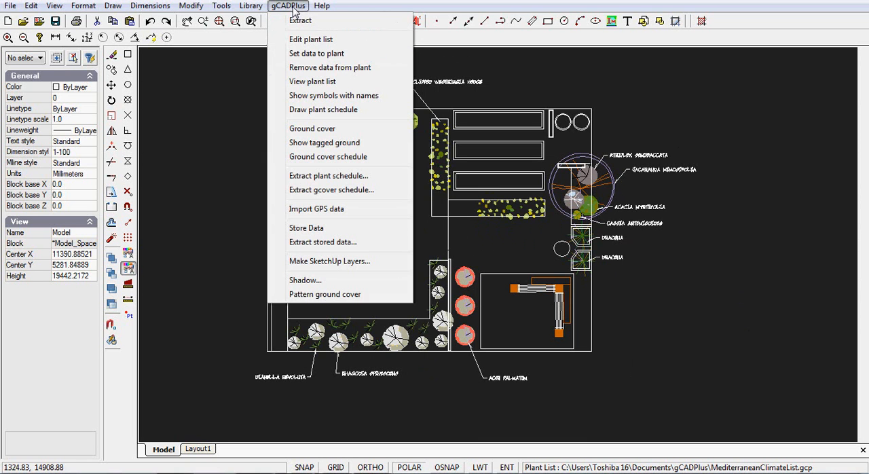
left_click(310, 40)
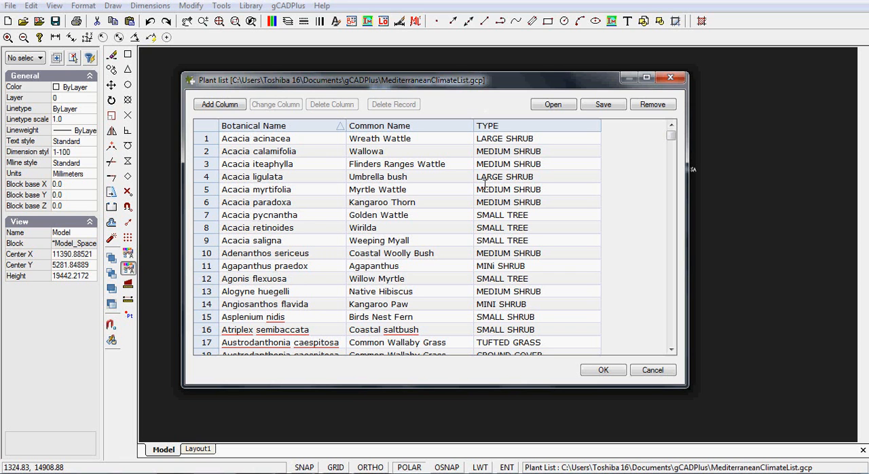
mouse_move(671, 138)
left_mouse_down()
mouse_move(684, 195)
mouse_move(677, 282)
mouse_move(670, 144)
left_mouse_up()
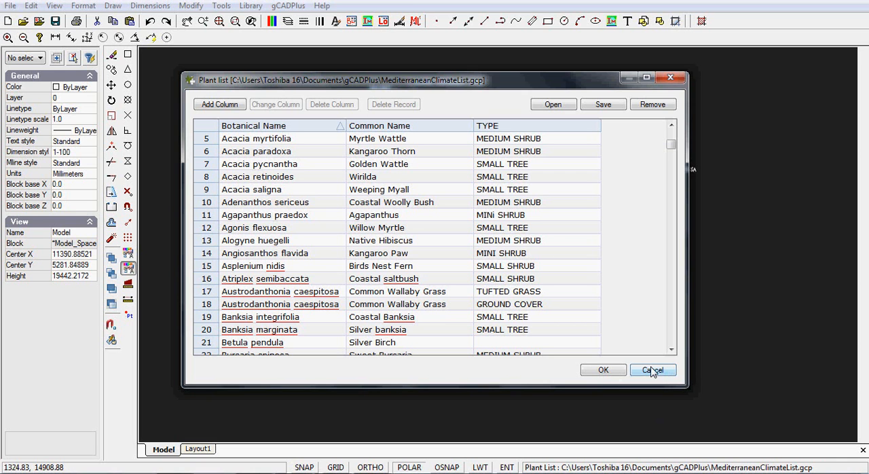
left_click(603, 370)
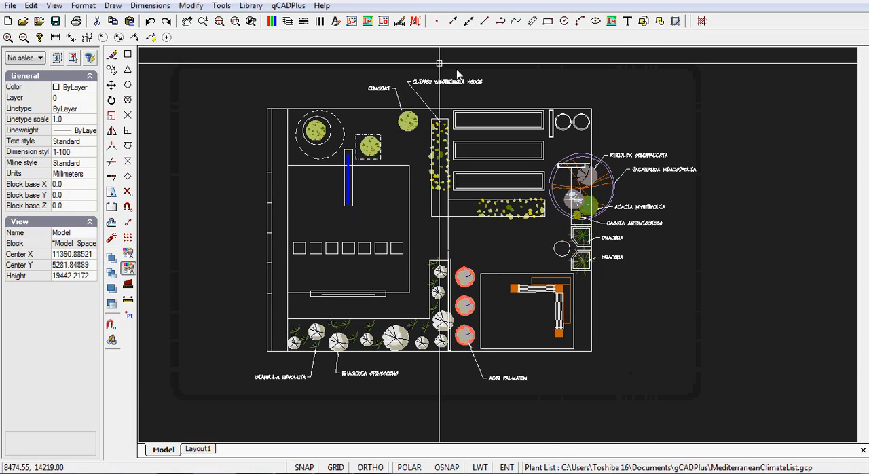
Set the plant data of a strappy green symbol at the west end of the lower garden bed to Dianella revoluta (Flax Lily).
left_click(289, 6)
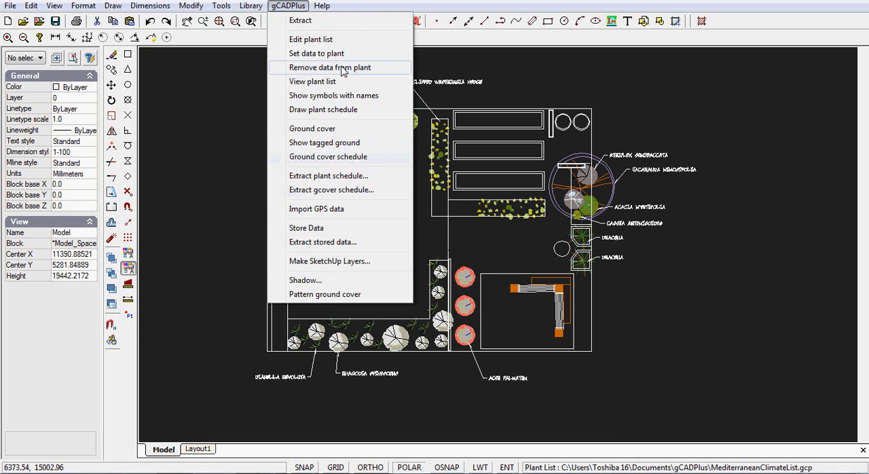
left_click(324, 54)
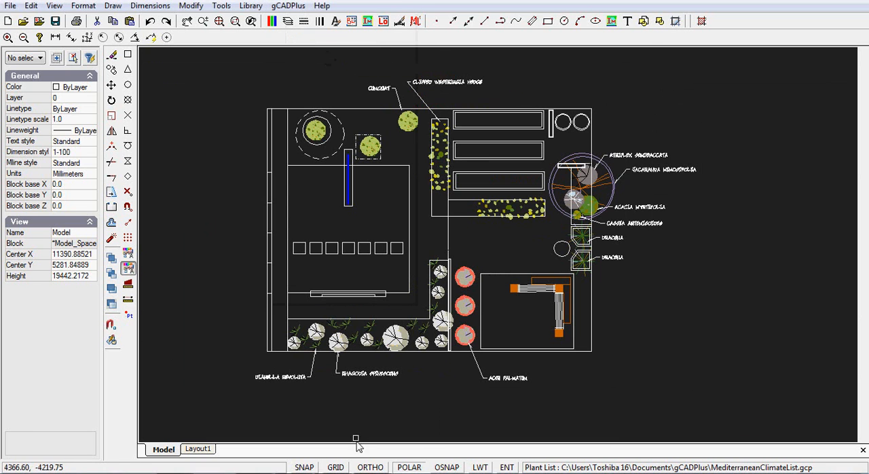
scroll(317, 363, "up", 10)
scroll(317, 363, "down", 7)
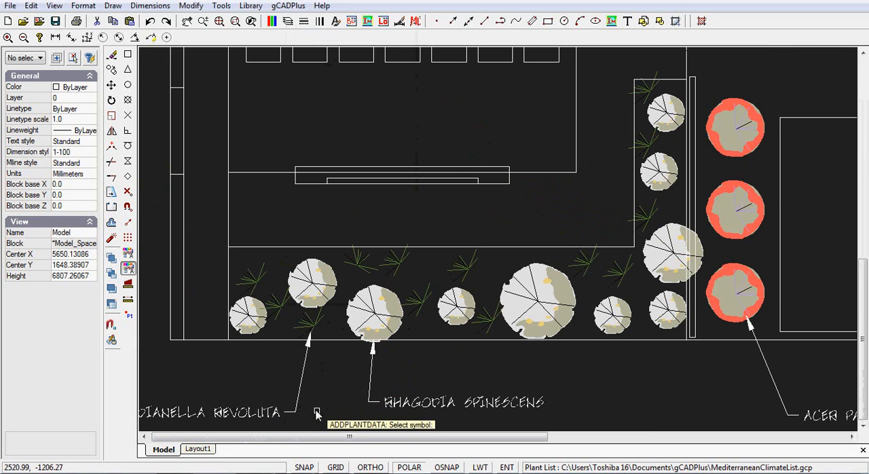
left_click(247, 284)
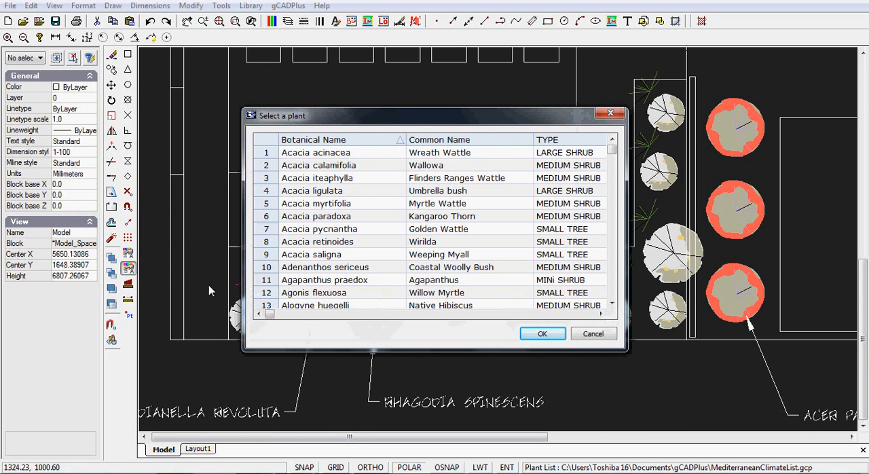
left_click_drag(611, 151, 612, 207)
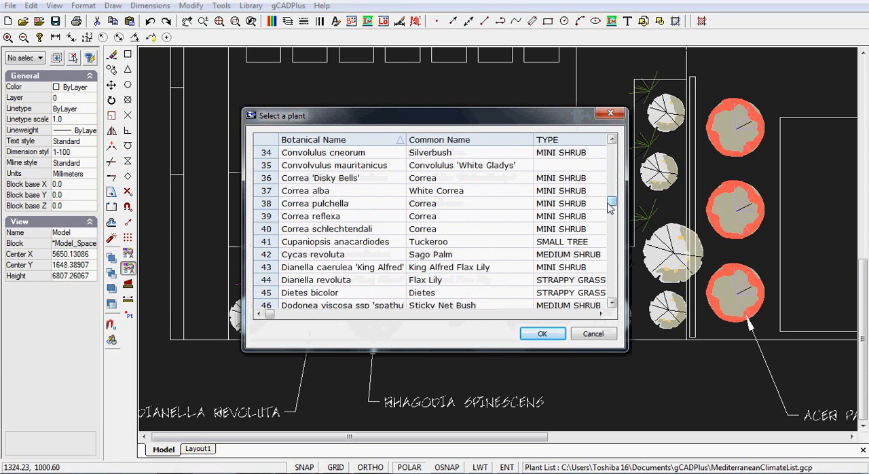
left_click(333, 281)
left_click(549, 336)
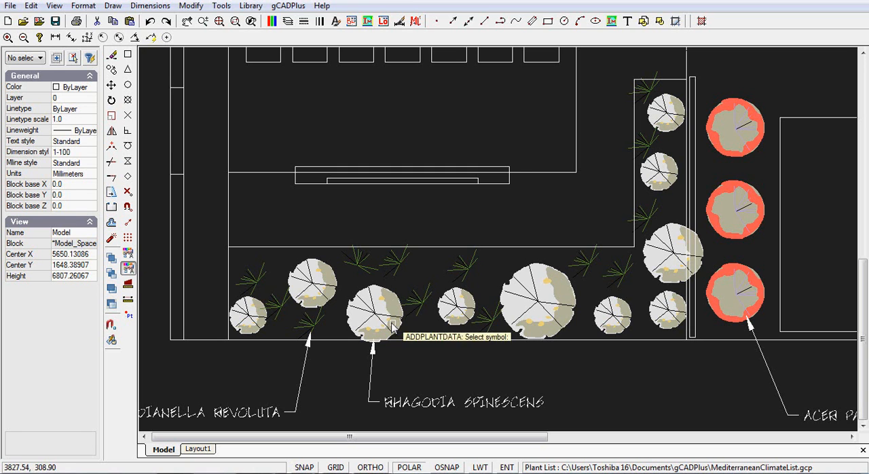
View the list of plants assigned in the drawing, then close it.
left_click(288, 6)
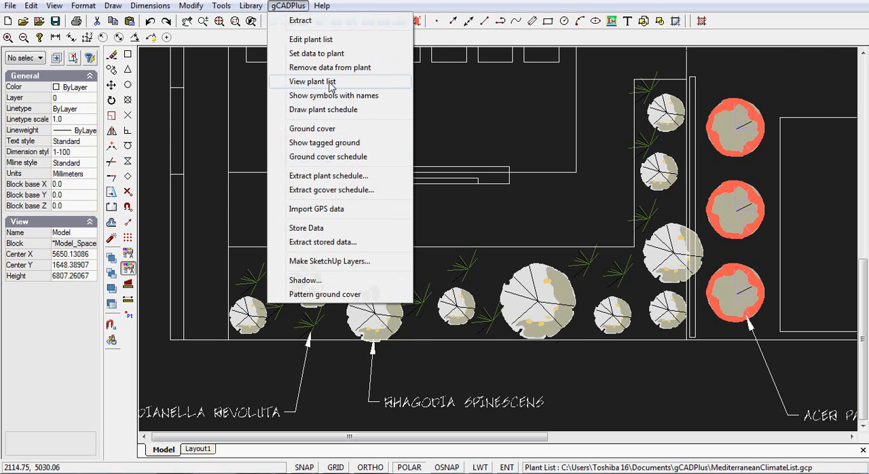
left_click(356, 83)
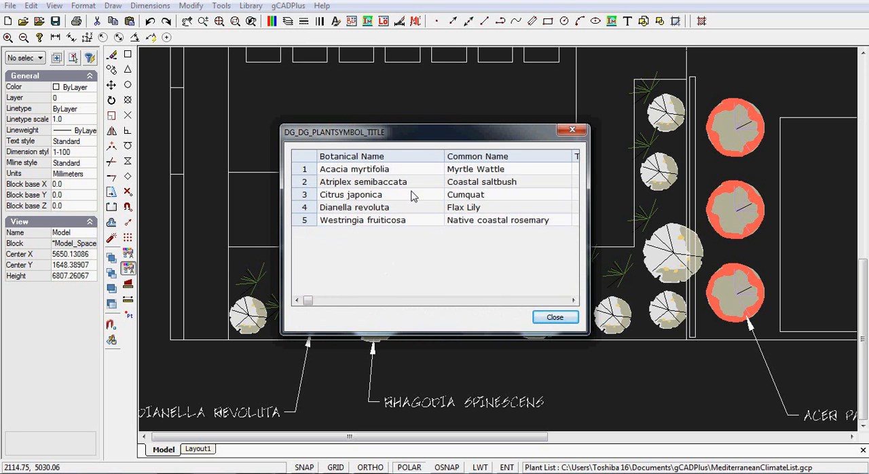
left_click_drag(412, 138, 406, 102)
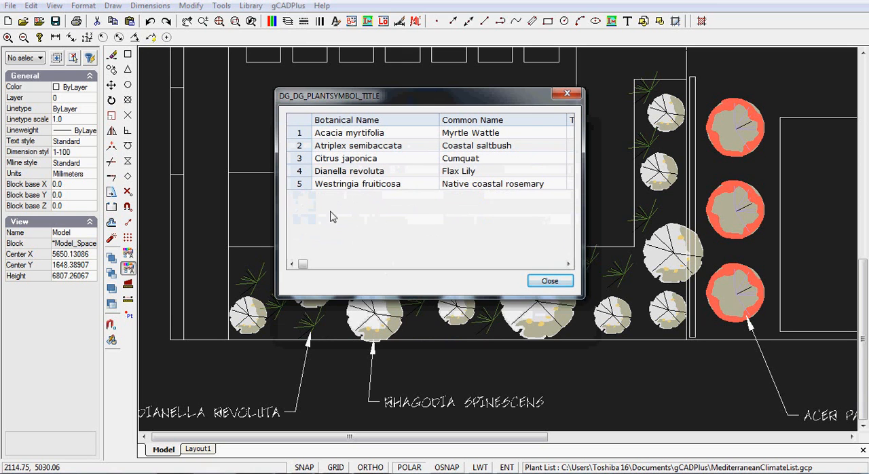
left_click(548, 284)
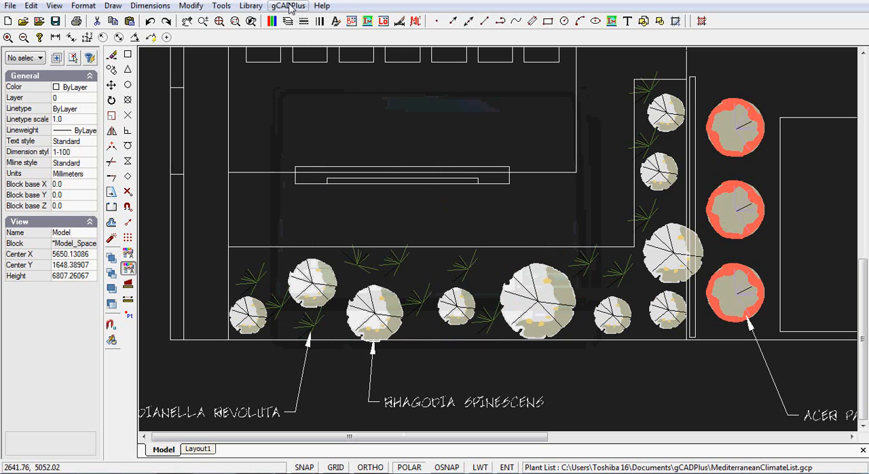
Set the plant data of the largest white shrub symbol in the lower bed to Rhagodia spinescens (Spiny saltbush).
left_click(288, 6)
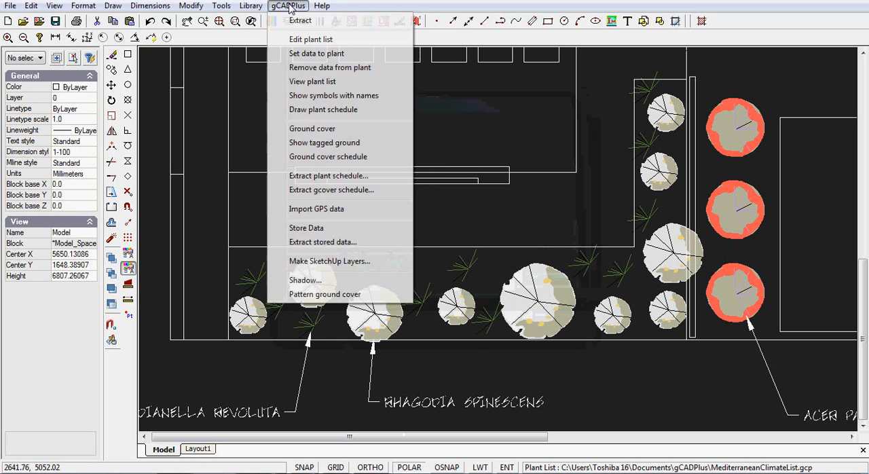
left_click(319, 54)
left_click(552, 320)
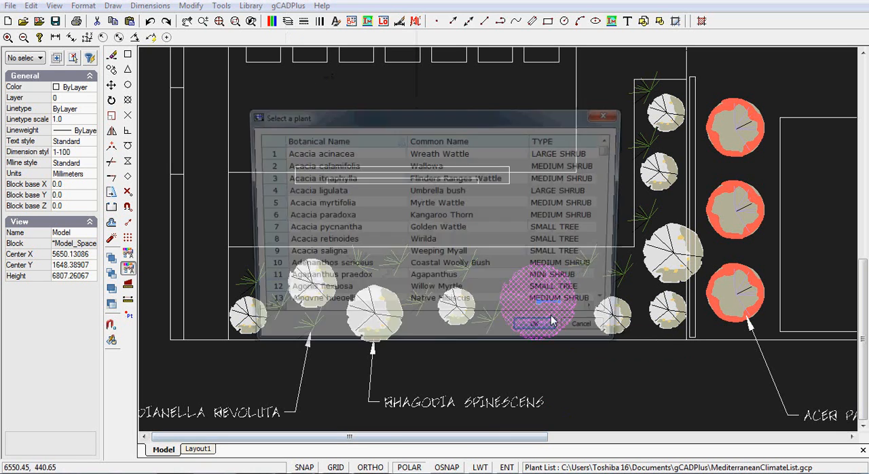
left_click_drag(611, 150, 626, 275)
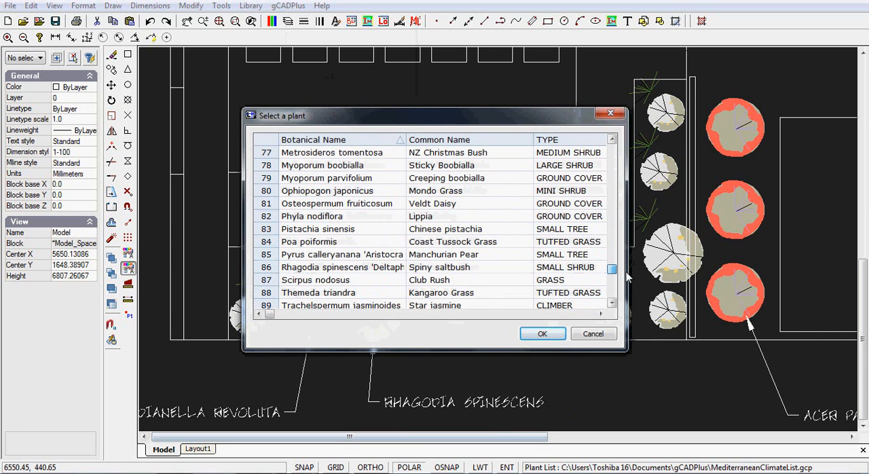
left_click(262, 269)
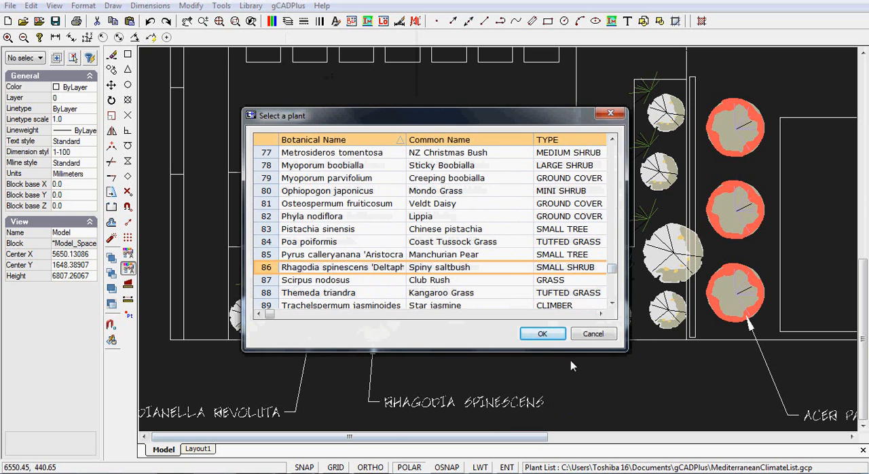
left_click(546, 335)
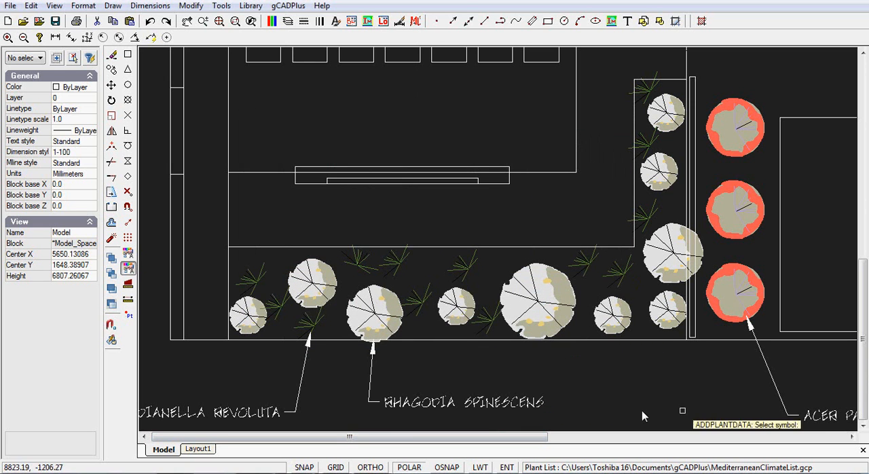
left_click(733, 325)
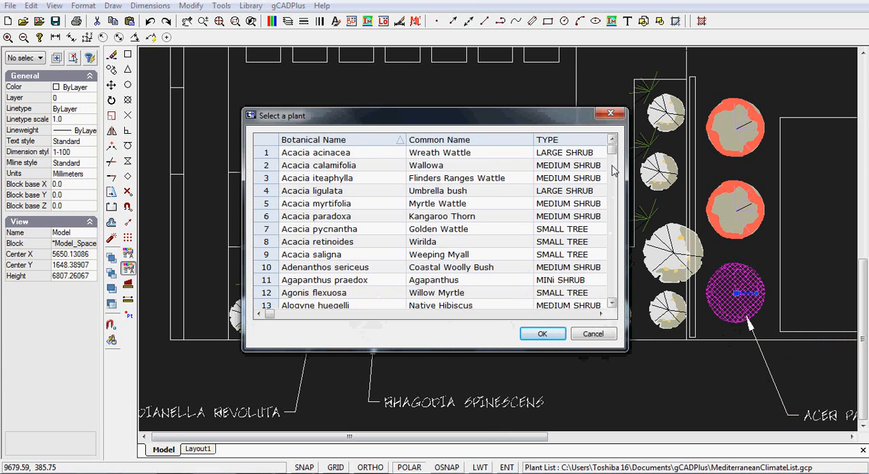
mouse_move(613, 158)
left_mouse_down()
mouse_move(614, 167)
mouse_move(610, 155)
left_mouse_up()
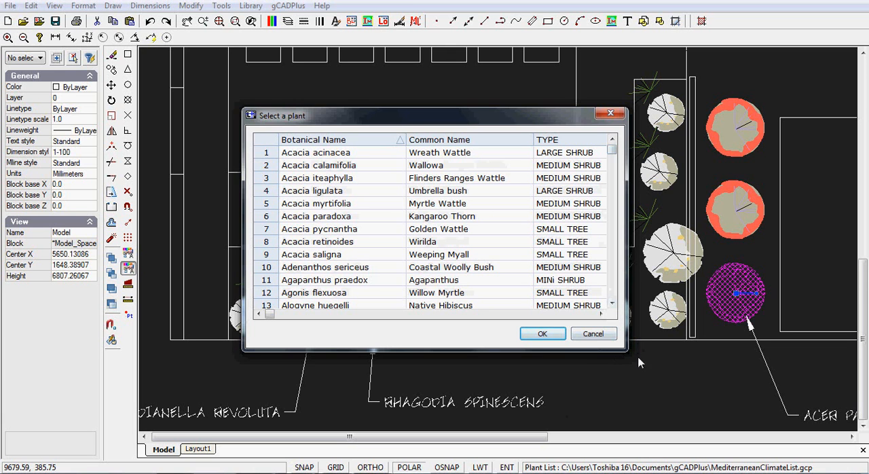
left_click(592, 333)
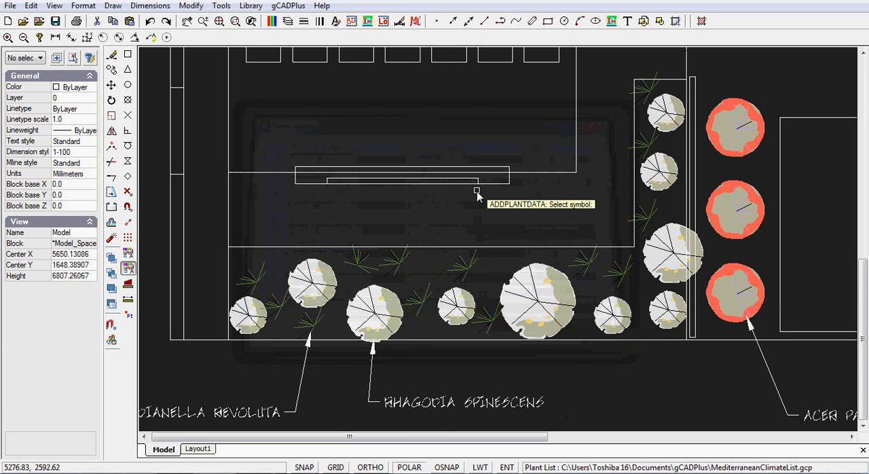
Set the plant data of the lower of the two Dracena symbols to Dracena marginata.
scroll(477, 195, "down", 2)
scroll(655, 160, "up", 1)
middle_click_drag(655, 160, 407, 213)
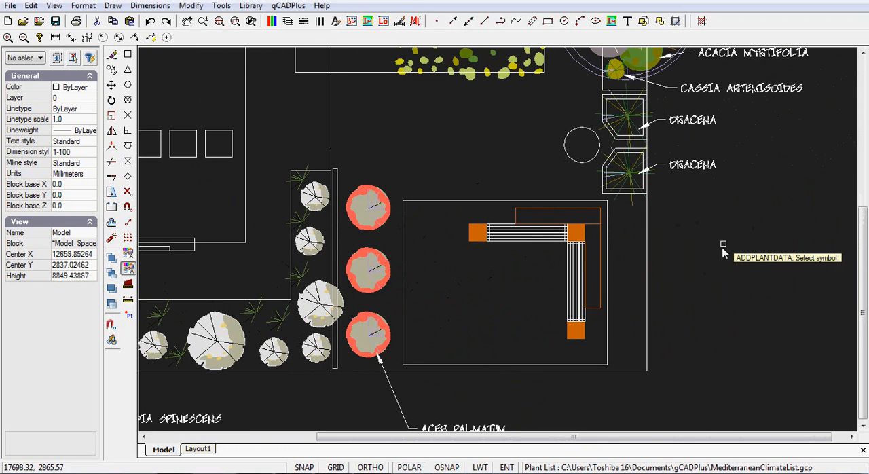
left_click(287, 5)
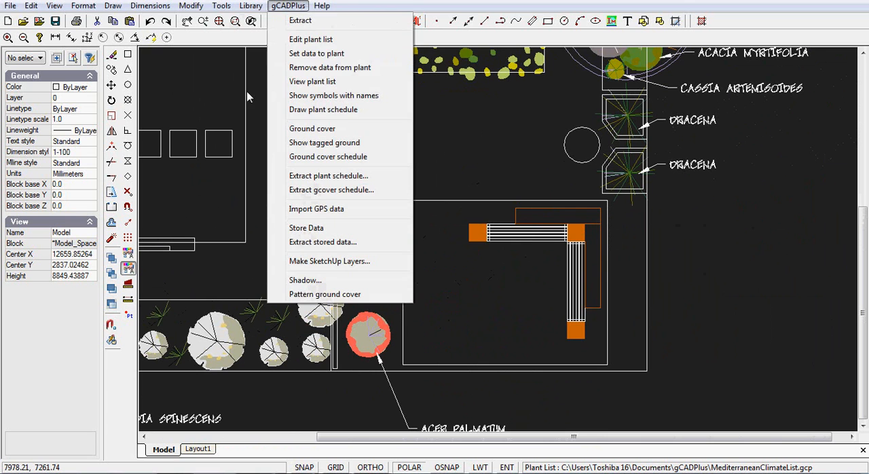
left_click(318, 54)
left_click(629, 179)
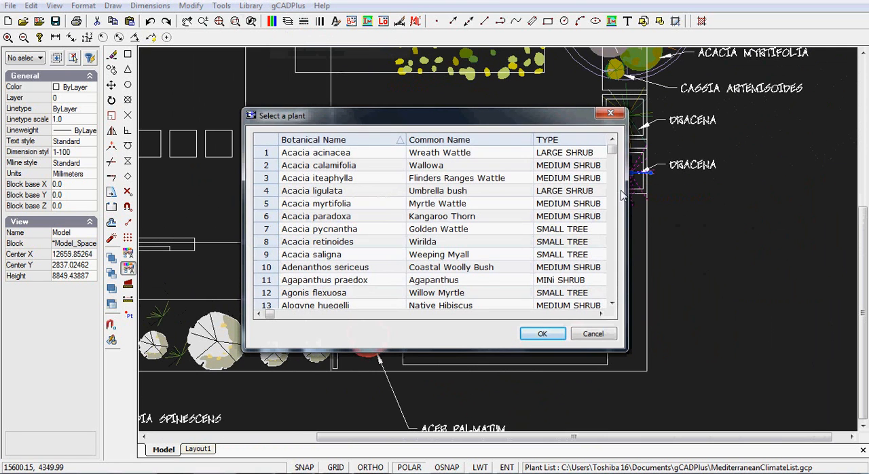
left_click_drag(613, 152, 625, 209)
left_click(266, 294)
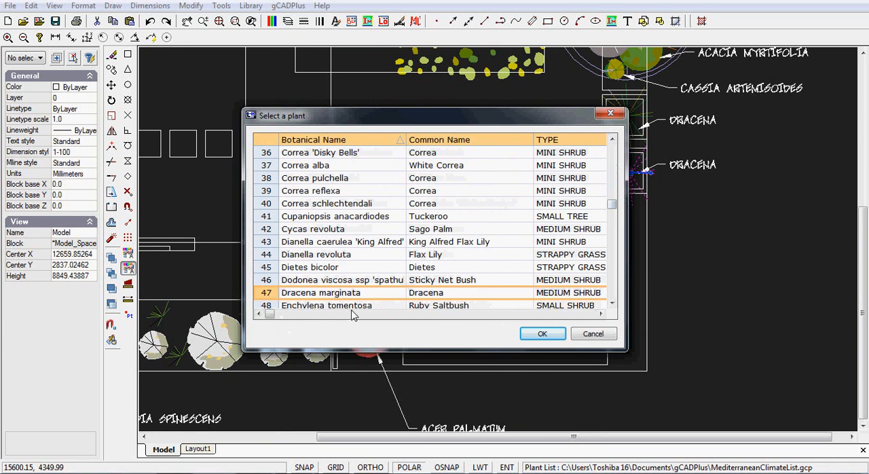
left_click(542, 337)
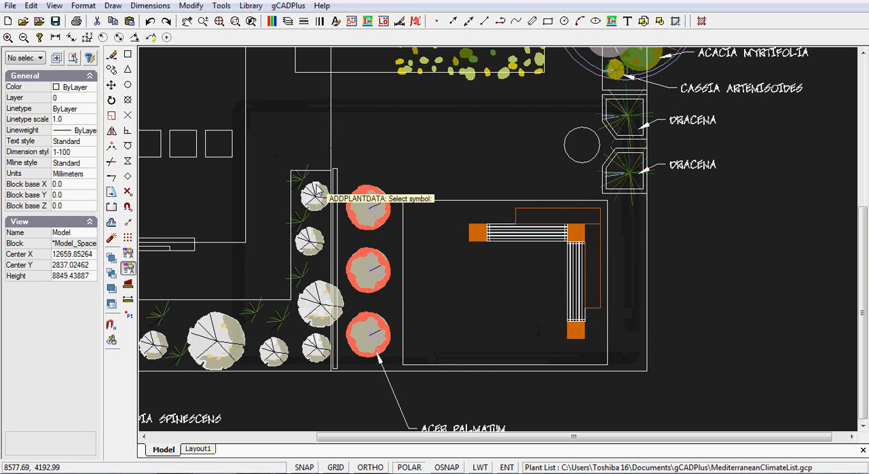
Highlight the symbols that already carry plant names and look over the plan for symbols without plant data.
left_click(288, 6)
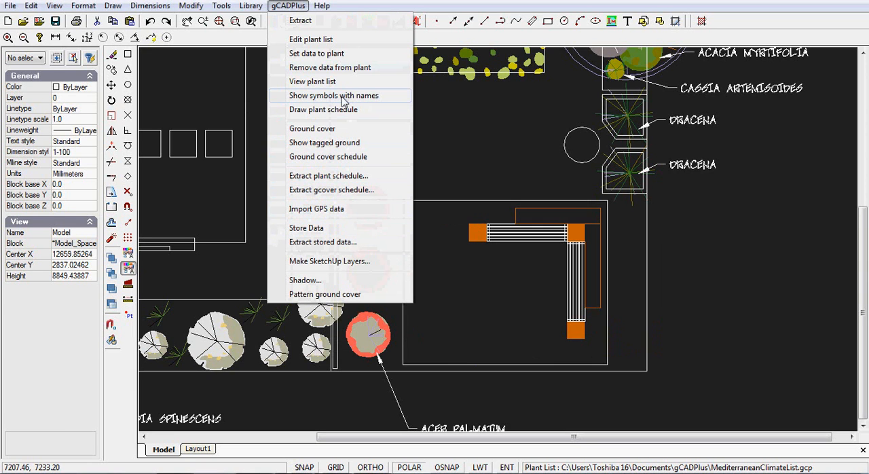
left_click(339, 96)
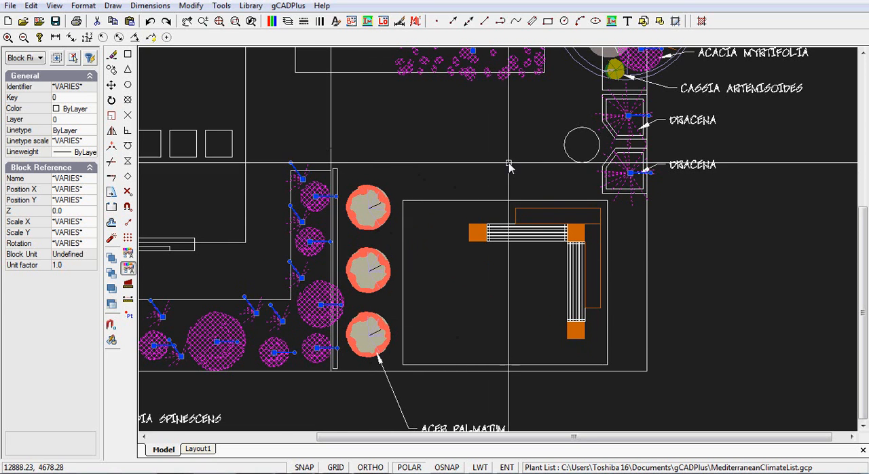
scroll(510, 167, "down", 2)
scroll(500, 346, "up", 2)
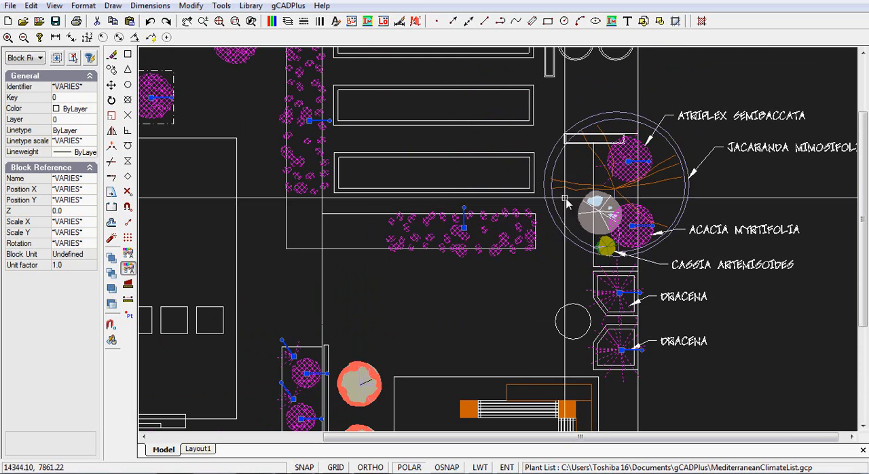
scroll(433, 175, "down", 1)
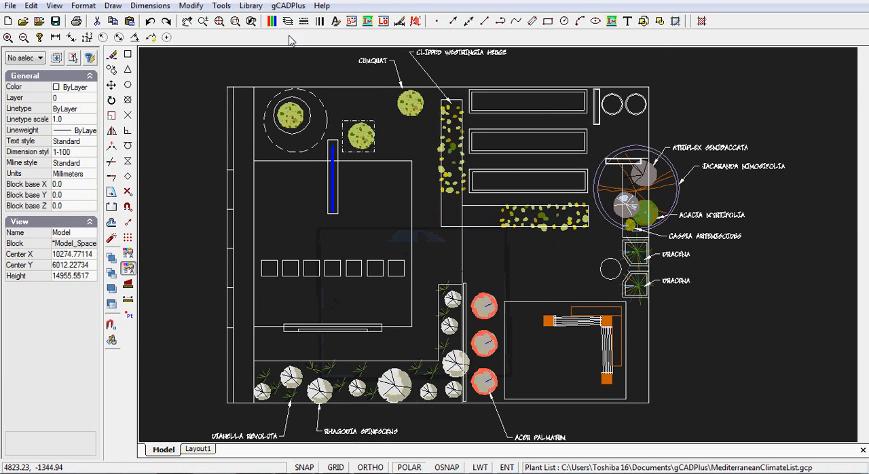
Recheck the whole garden plan by highlighting every named plant symbol, then clear the highlighting.
left_click(288, 8)
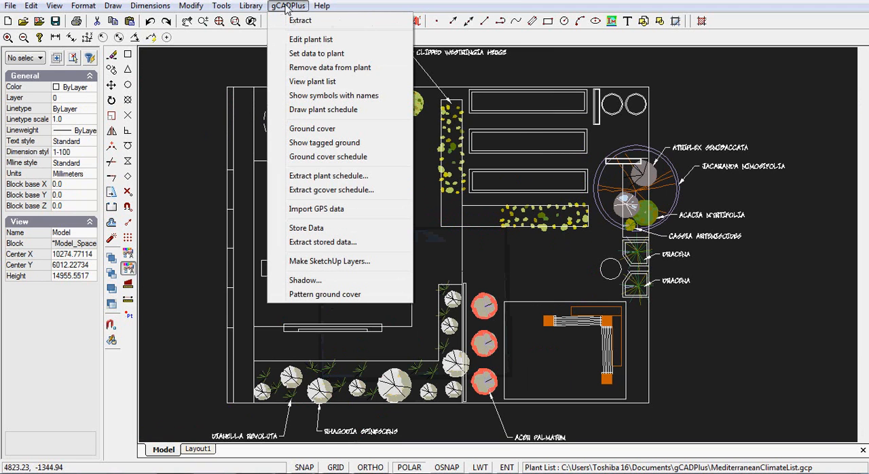
left_click(326, 96)
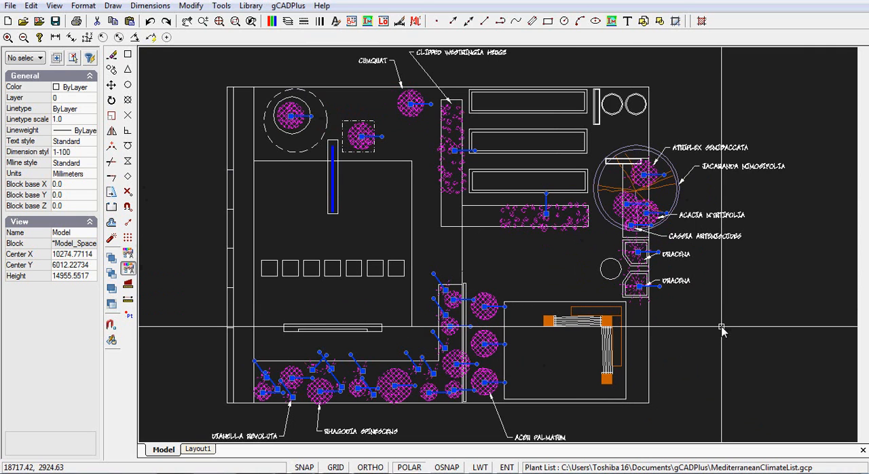
key("Escape")
Set the plant data of the large circular tree symbol labelled Jacaranda to Jacaranda mimosifolia (Jacaranda).
left_click(288, 6)
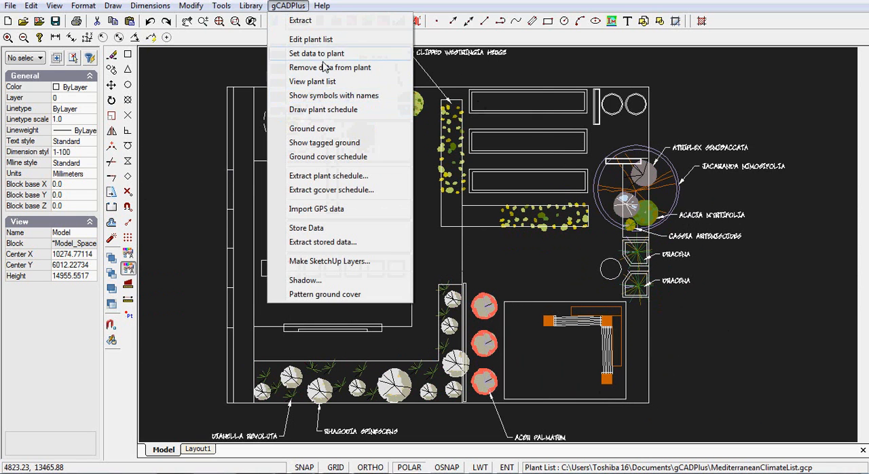
left_click(316, 53)
left_click(603, 195)
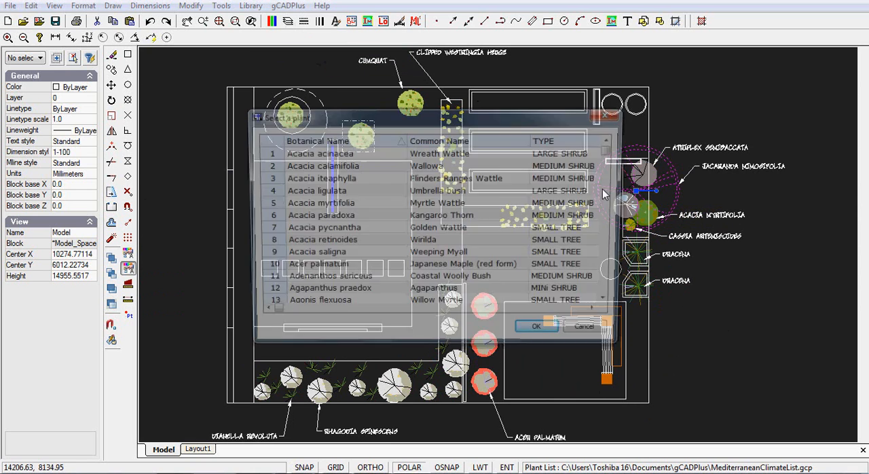
left_click_drag(612, 156, 630, 254)
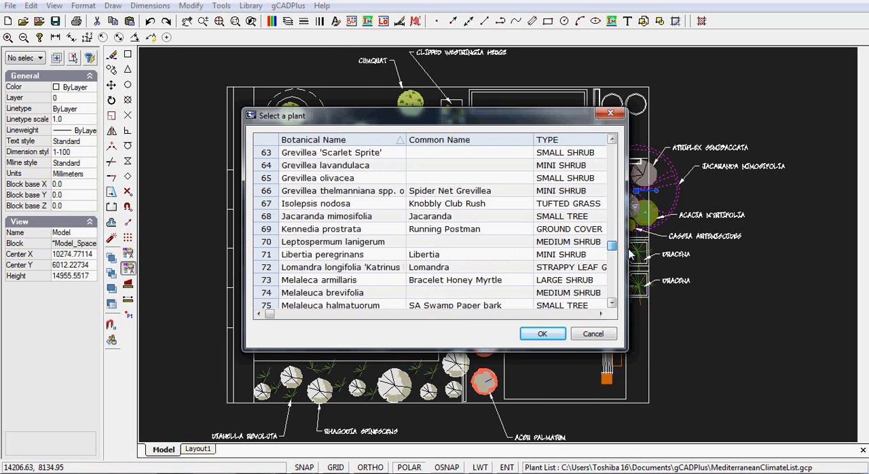
left_click(275, 217)
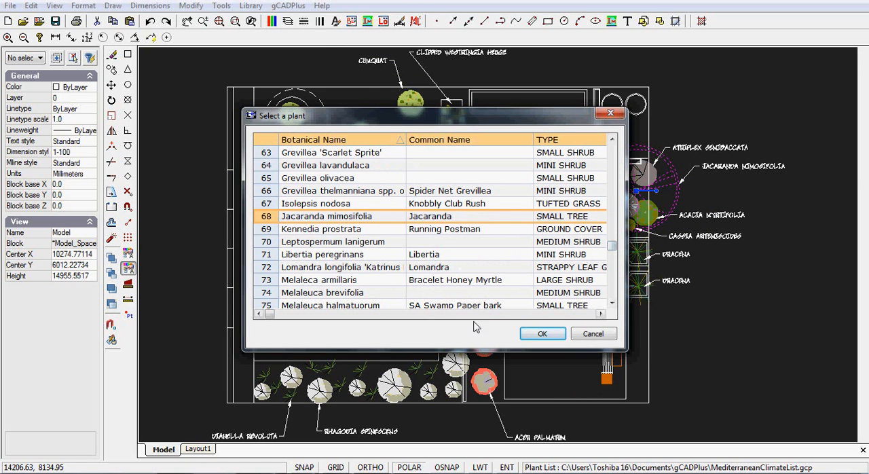
left_click(542, 334)
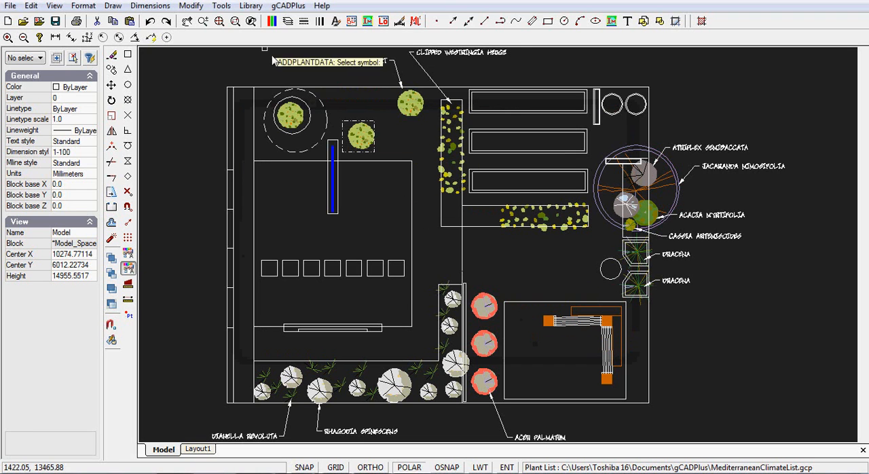
View the list of plants assigned in the drawing, then close it.
left_click(288, 5)
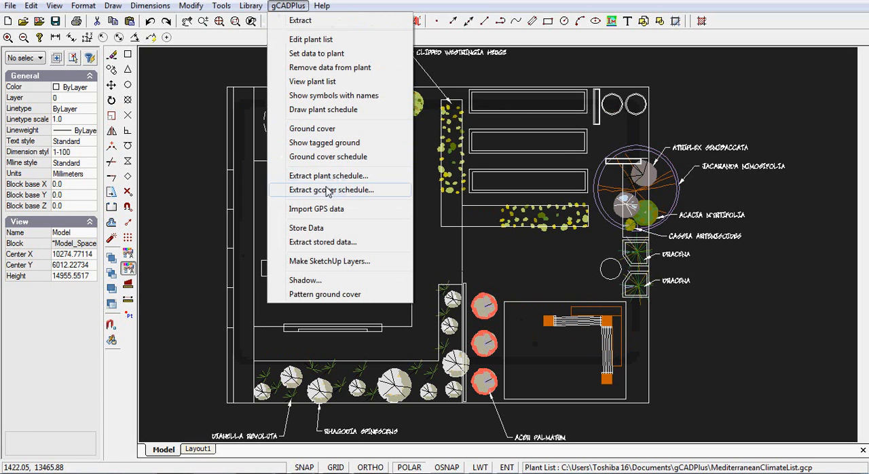
left_click(312, 82)
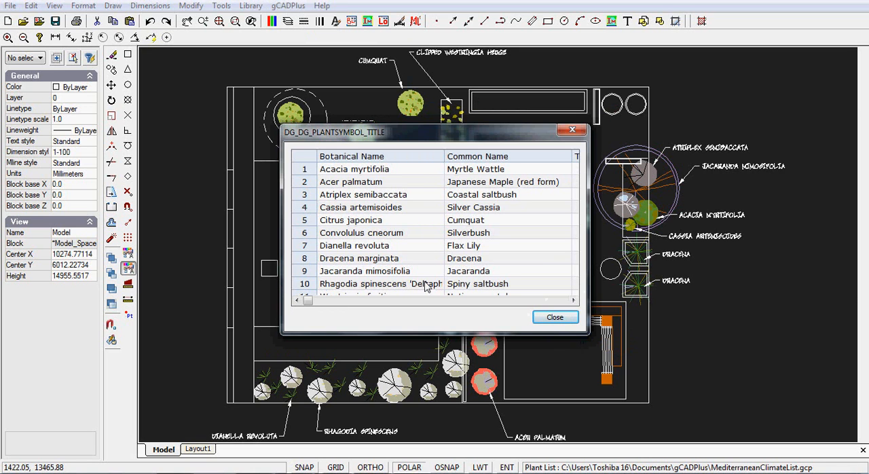
left_click(560, 322)
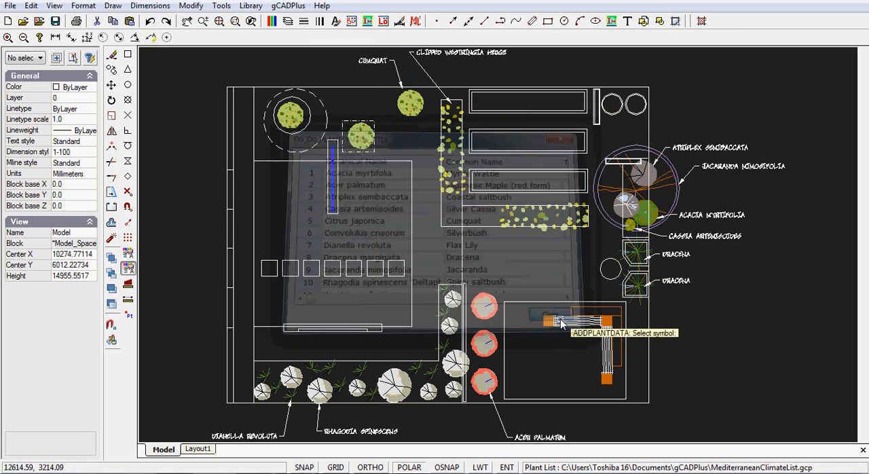
Highlight all symbols with names to check that the Jacaranda is included, then clear the selection.
left_click(286, 7)
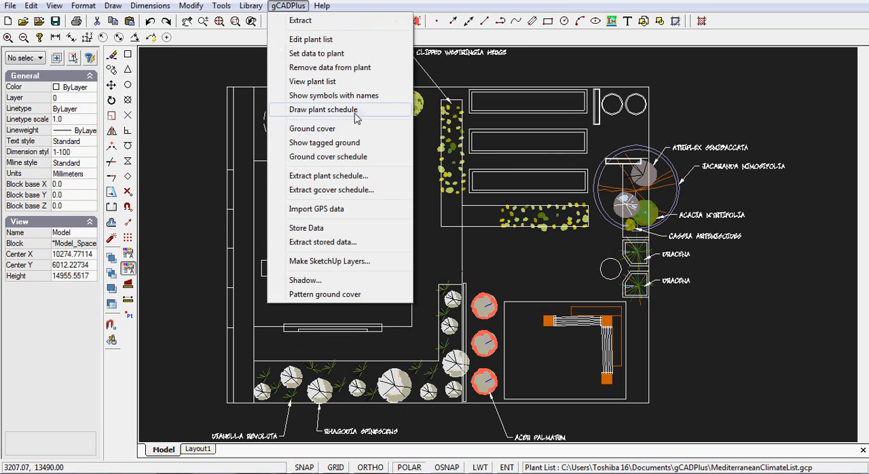
left_click(334, 96)
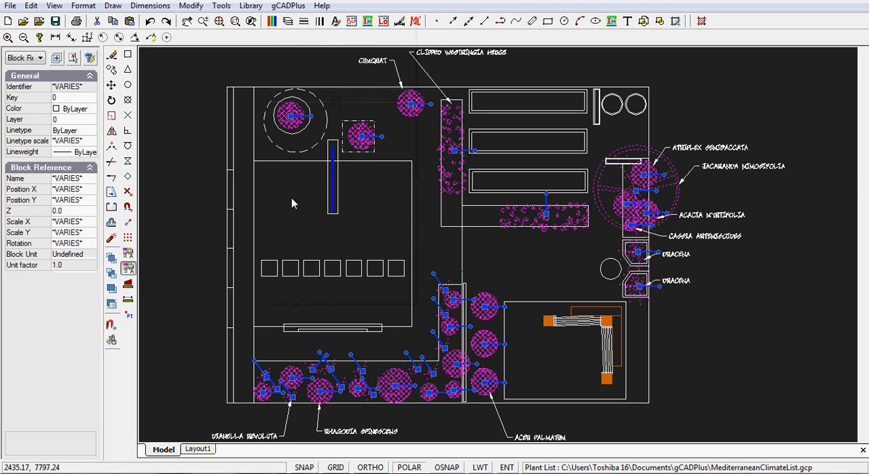
key("Escape")
Draw the plant schedule in the empty area east of the garden plan, setting its extent with two corner points.
mouse_move(533, 254)
middle_mouse_down()
mouse_move(405, 242)
mouse_move(390, 216)
mouse_move(367, 226)
middle_mouse_up()
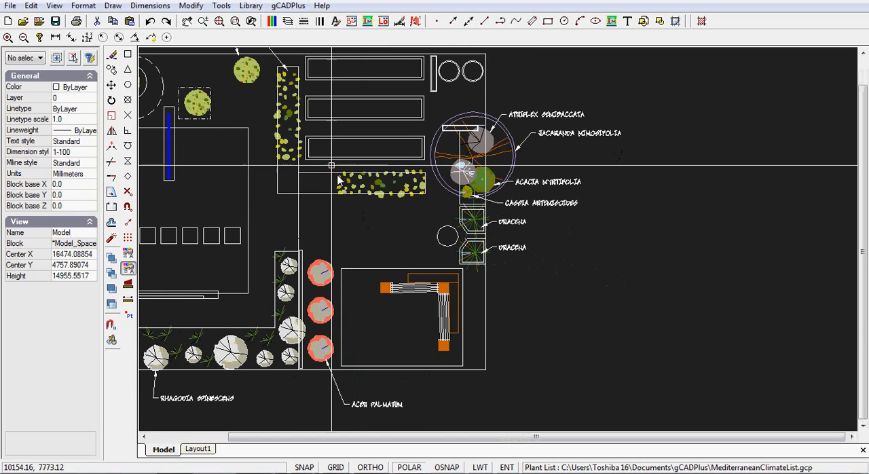
left_click(285, 6)
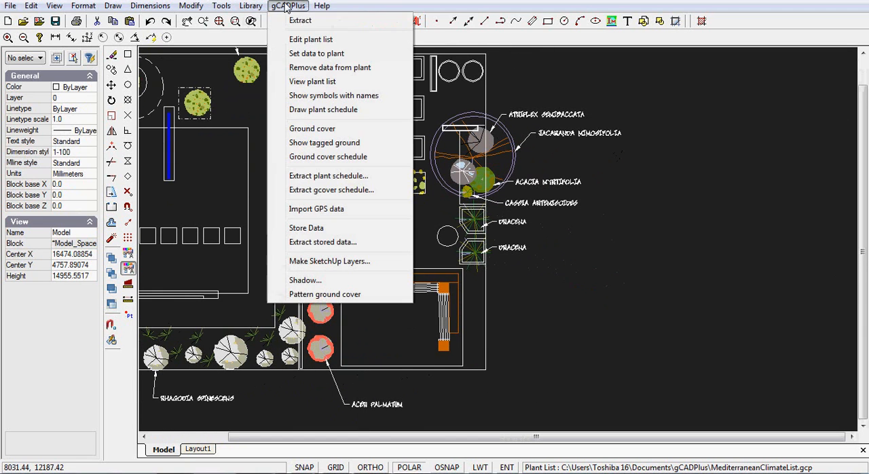
left_click(339, 112)
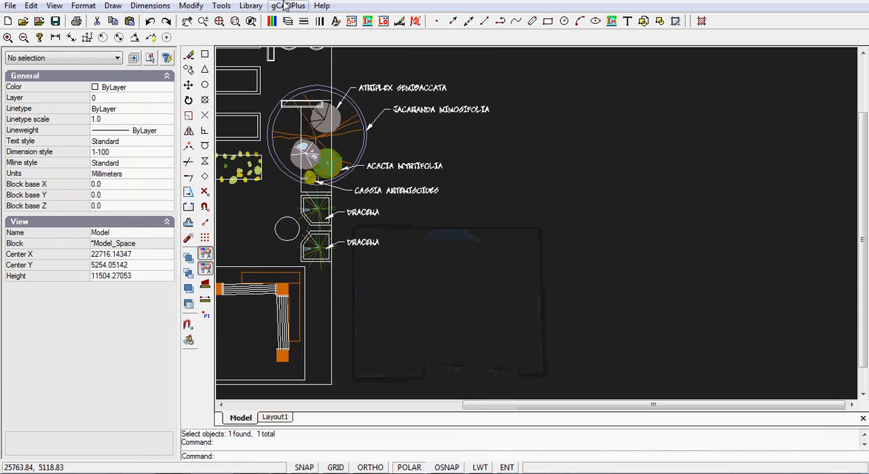
left_click(286, 6)
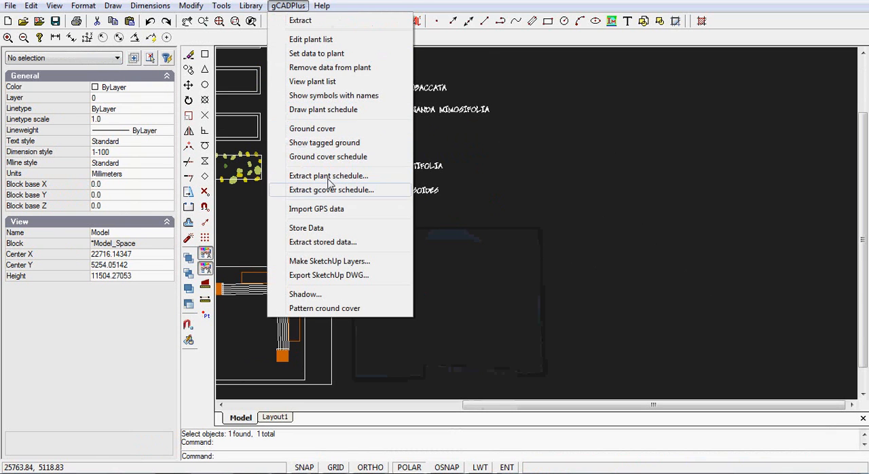
left_click(337, 110)
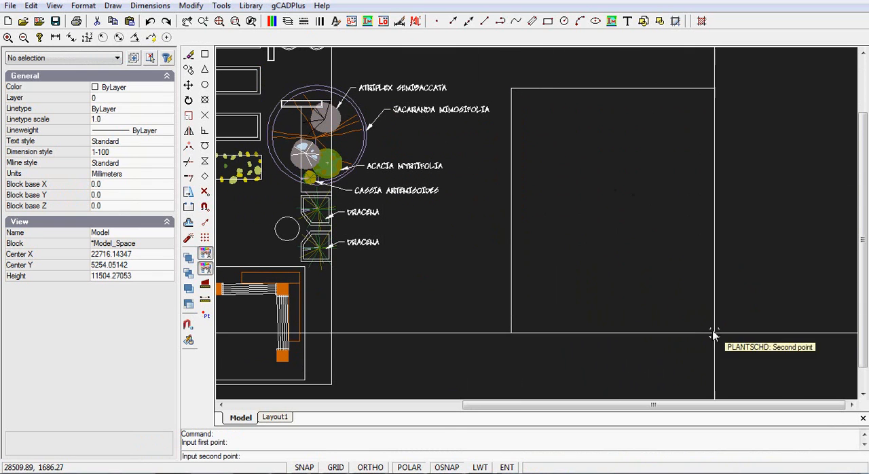
left_click(747, 363)
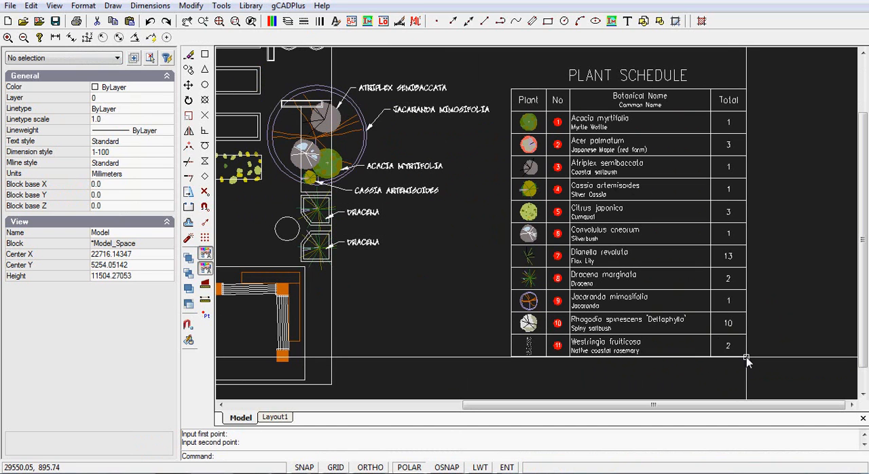